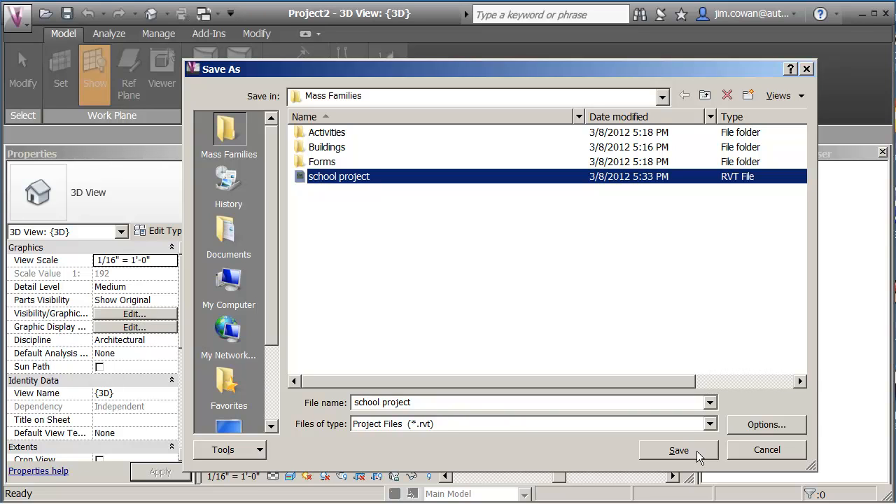
Save the project as school project in the Mass Families folder, replacing the existing file
click(697, 451)
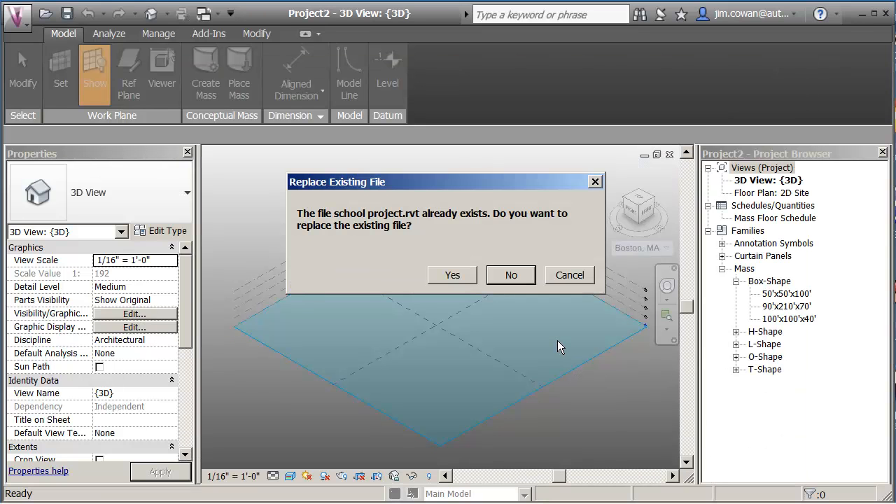
click(452, 275)
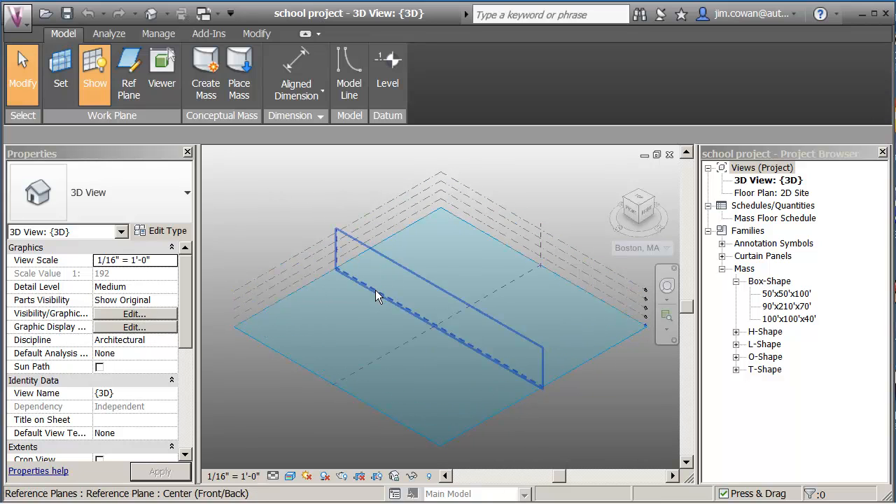
middle_drag(326, 183, 317, 182)
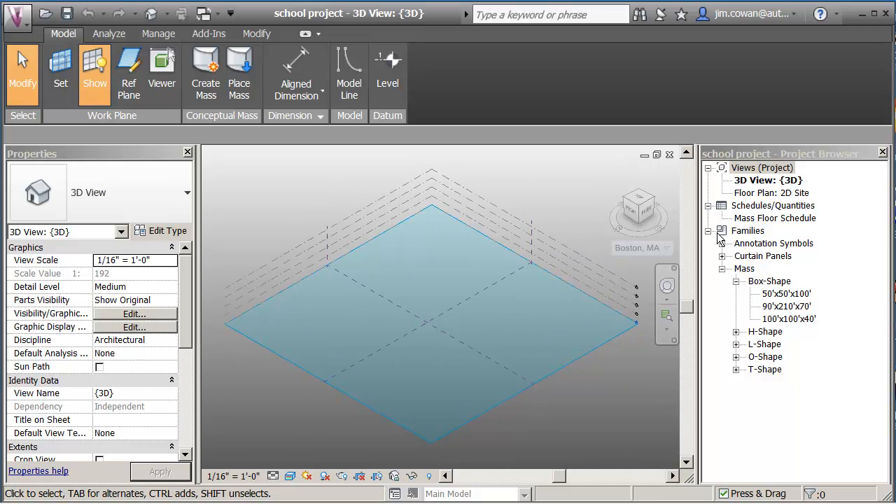
click(721, 269)
click(721, 269)
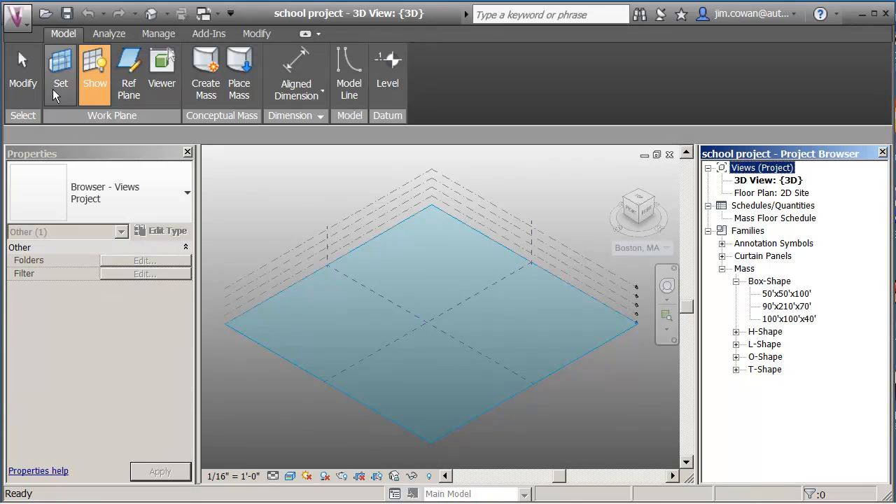
Open the family file Mass - Administration from the Activities folder within Mass Families
click(19, 21)
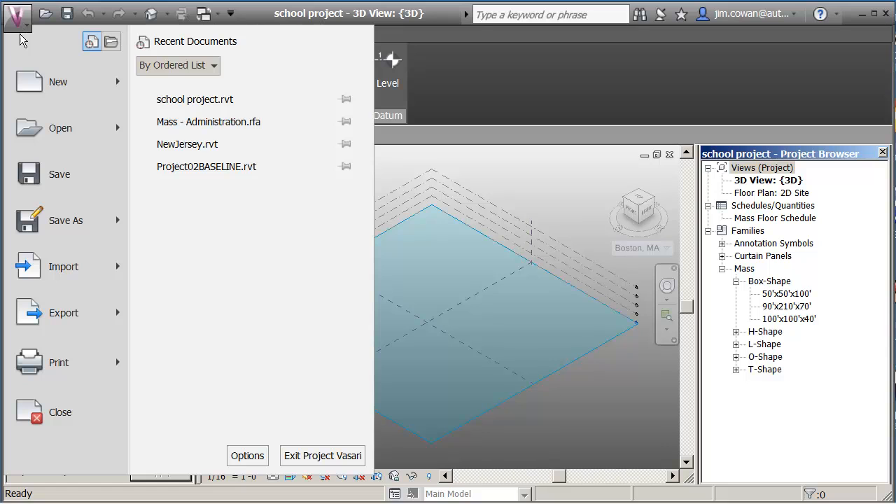
mouse_move(117, 135)
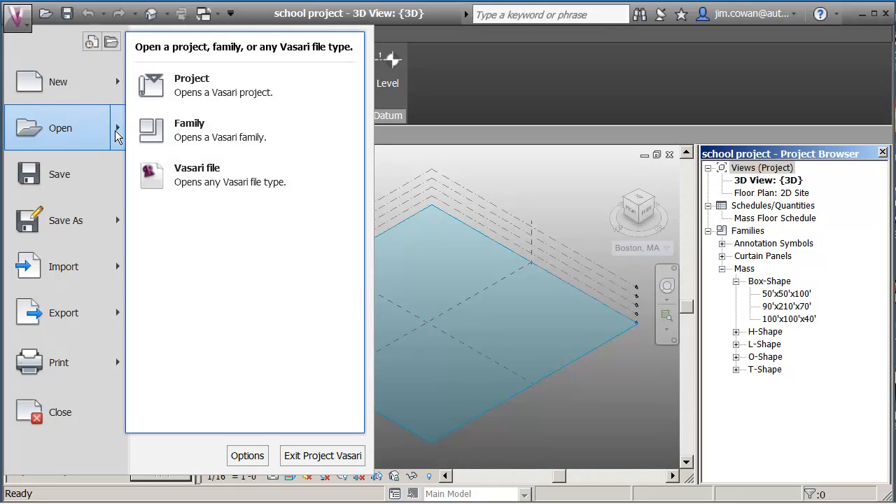
click(178, 131)
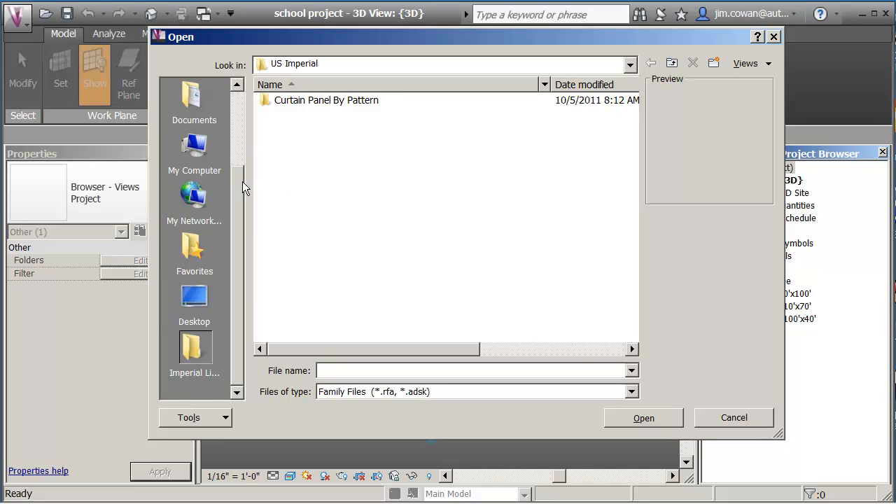
drag(245, 179, 236, 92)
click(194, 106)
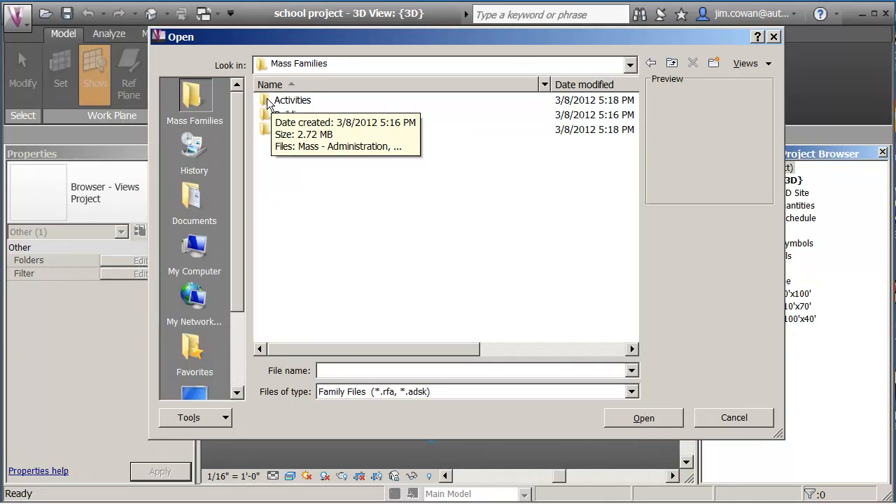
double_click(280, 100)
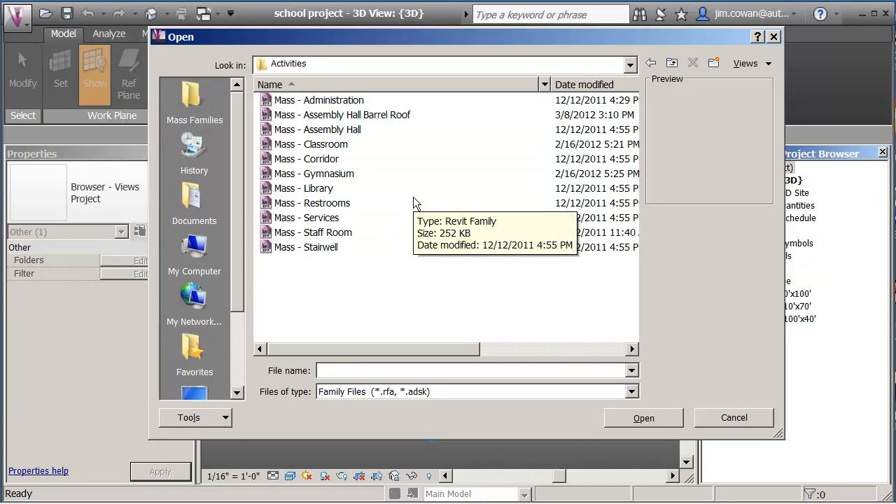
click(285, 105)
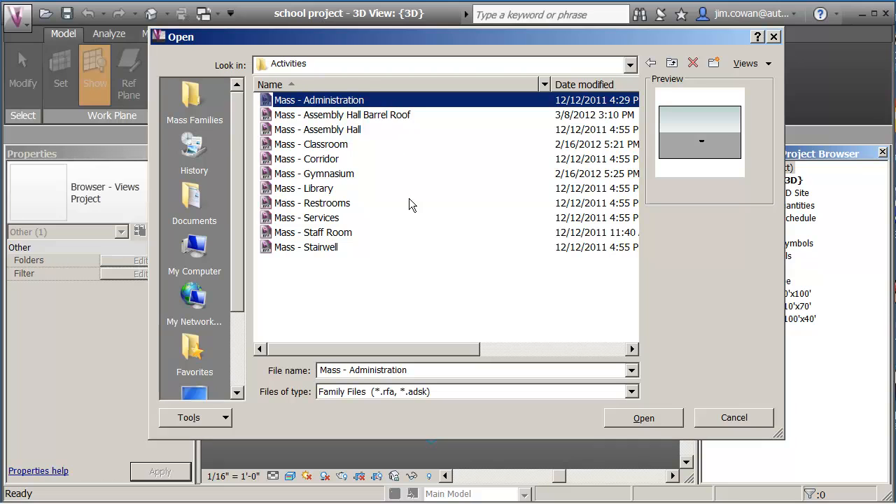
click(661, 420)
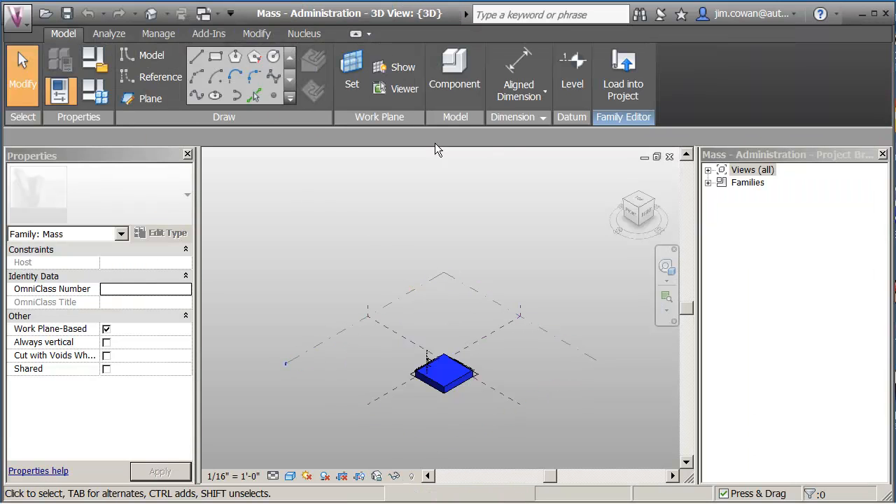
Load the Mass - Administration family into the school project and place one instance near the site's right-hand corner
middle_drag(454, 354, 450, 207)
scroll(448, 252, up, 4)
scroll(446, 245, up, 1)
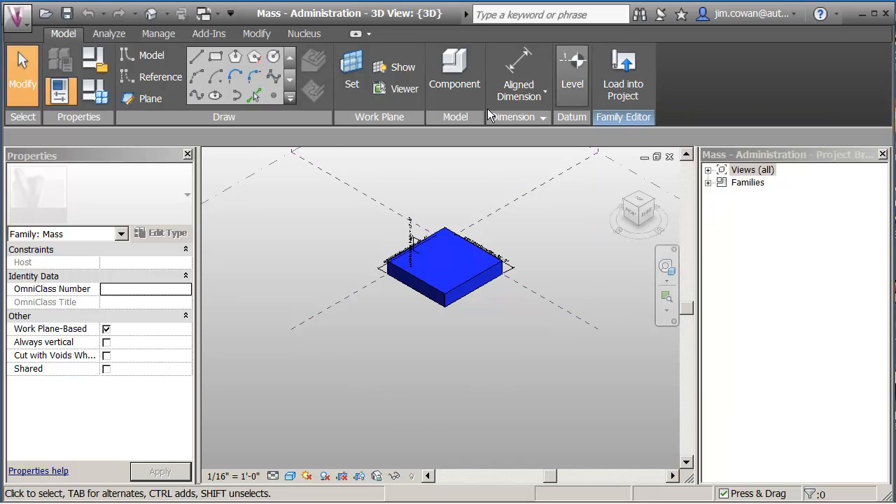
click(621, 98)
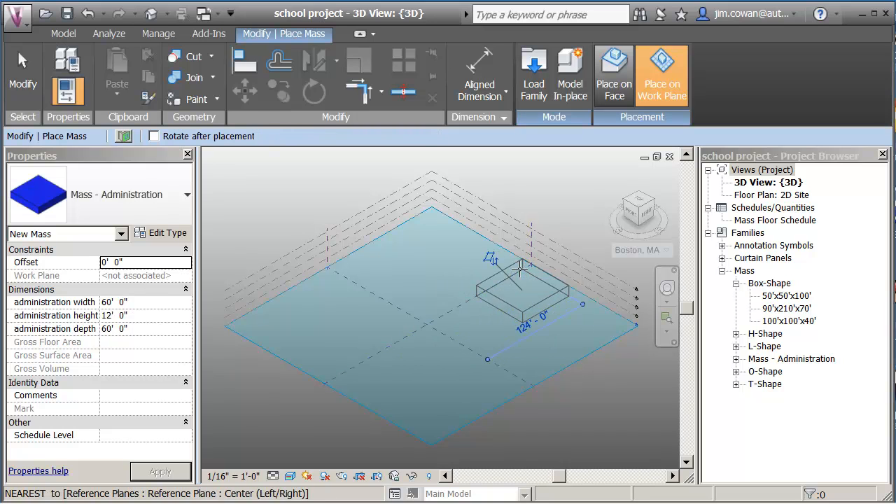
click(521, 266)
key(Escape)
key(Escape)
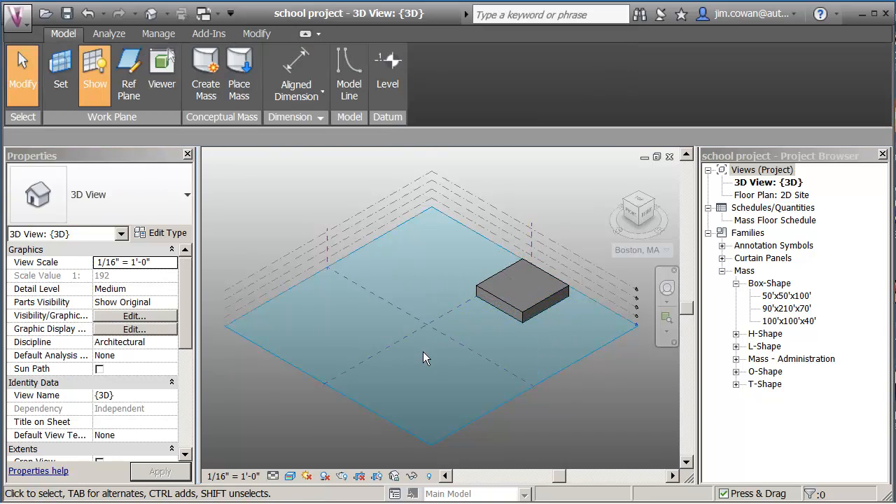
Set the 3D view's visual style to Shaded
click(289, 476)
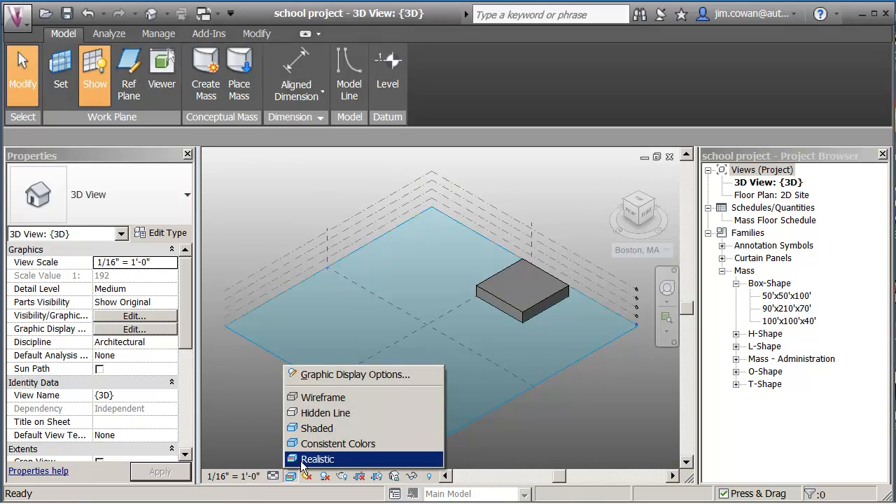
click(310, 432)
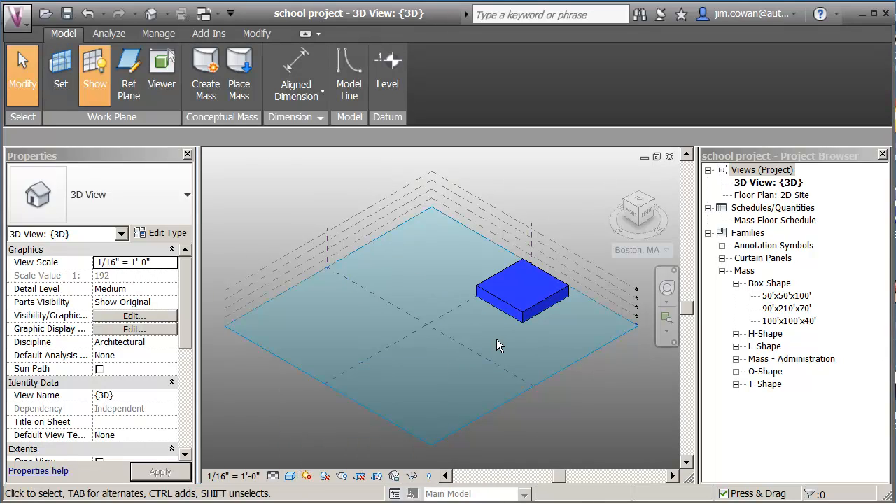
scroll(498, 335, up, 3)
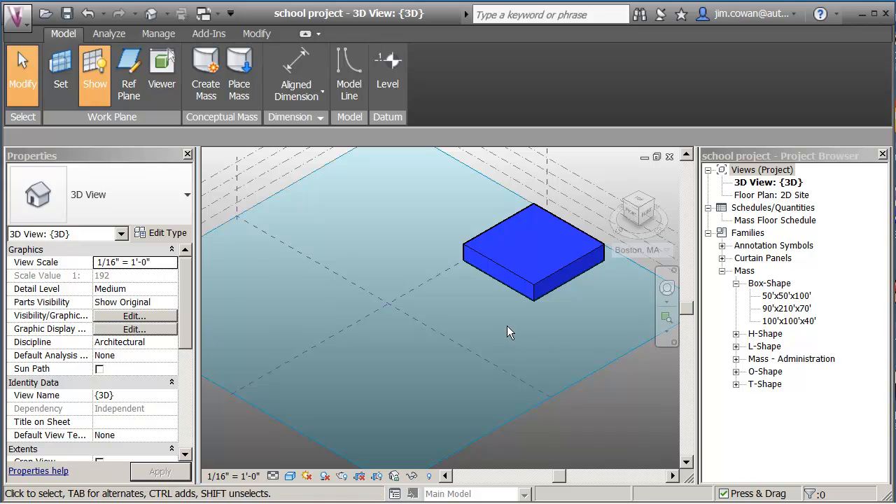
middle_drag(506, 325, 481, 333)
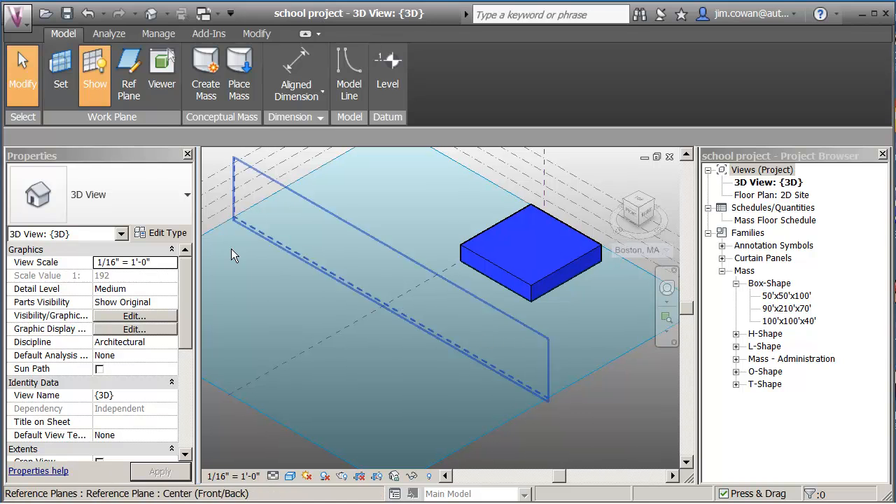
Load all families from Mass - Assembly Hall Barrel Roof through Mass - Stairwell from the Activities folder within Mass Families
click(17, 24)
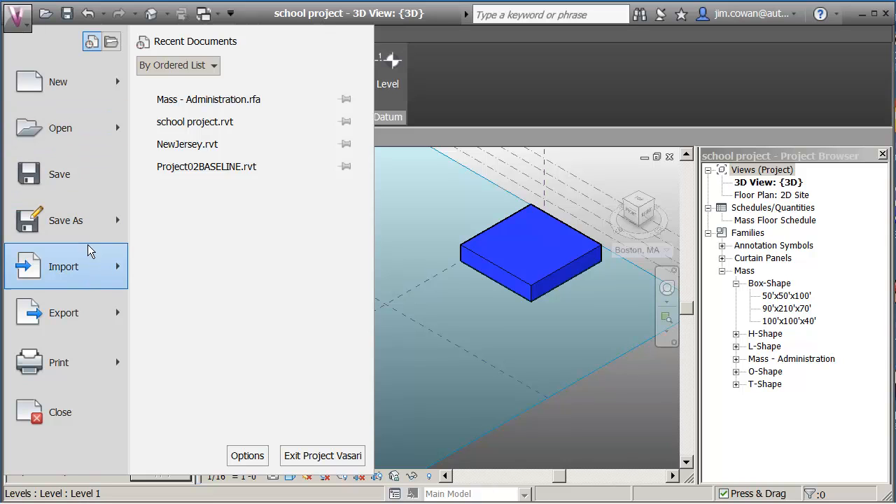
mouse_move(92, 272)
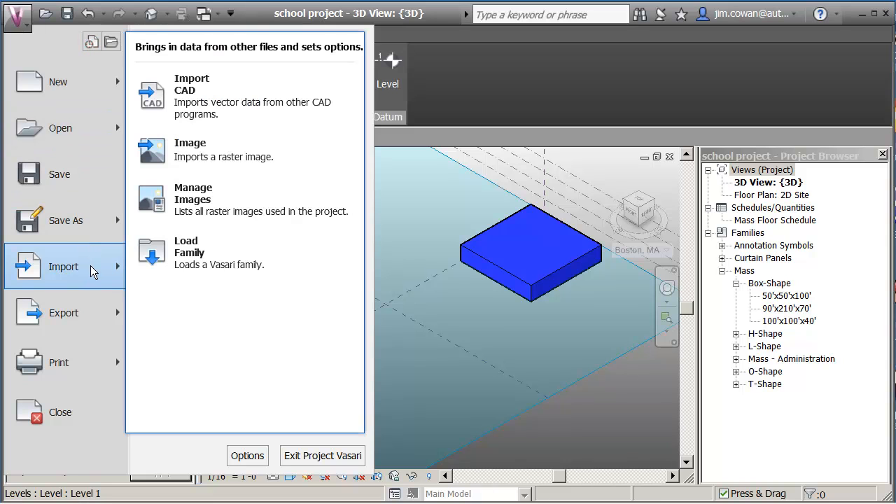
click(187, 252)
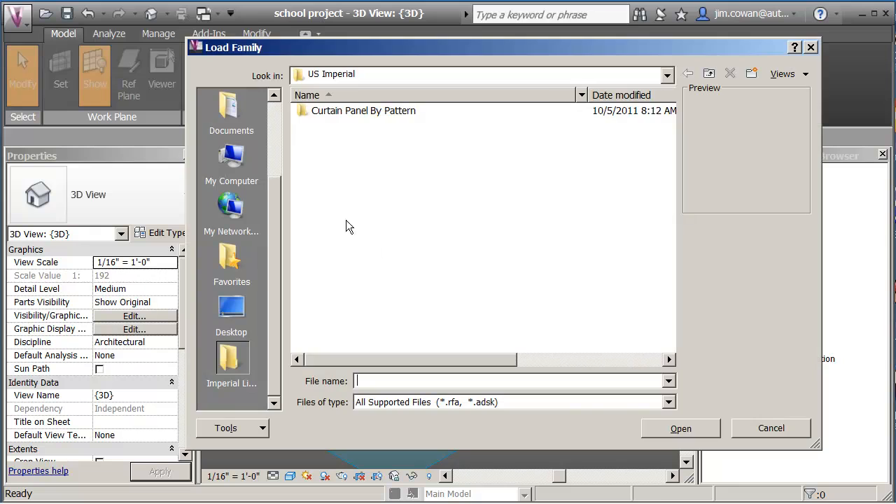
drag(269, 191, 264, 111)
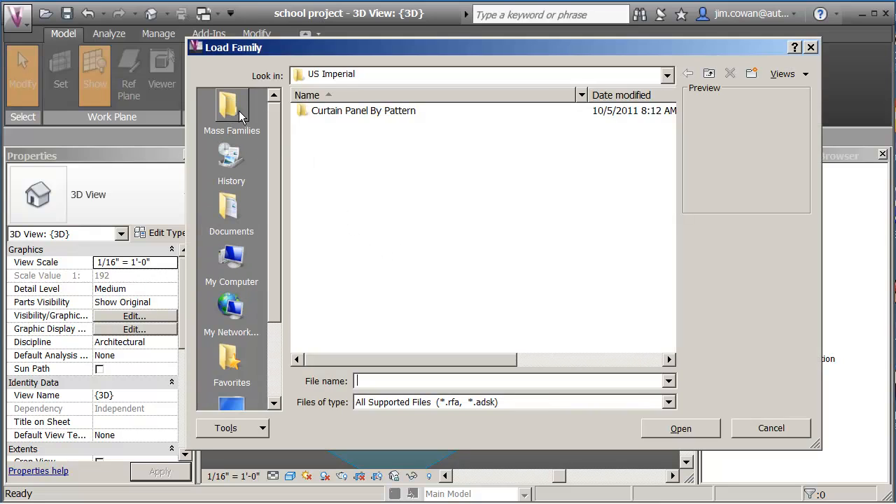
click(238, 110)
double_click(317, 114)
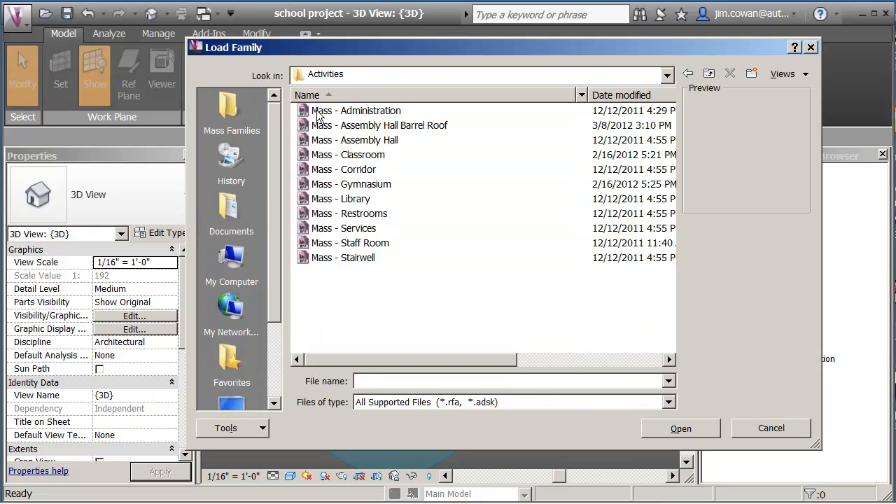
click(356, 129)
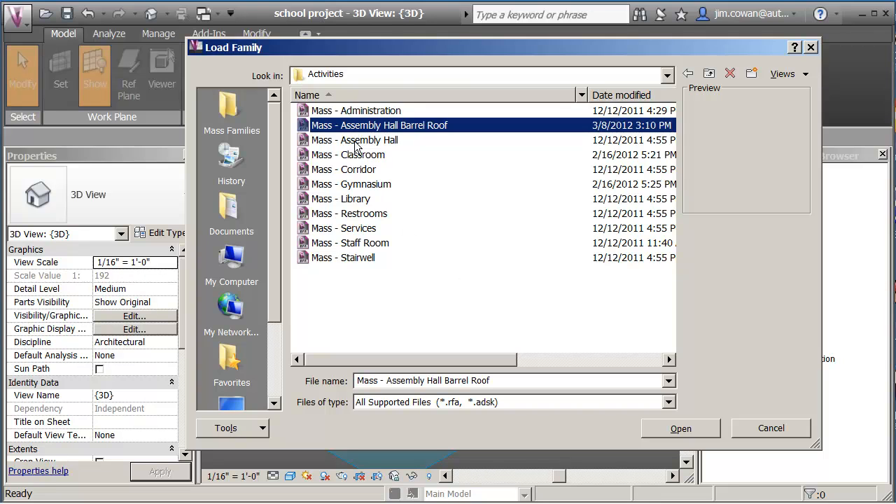
shift+click(352, 259)
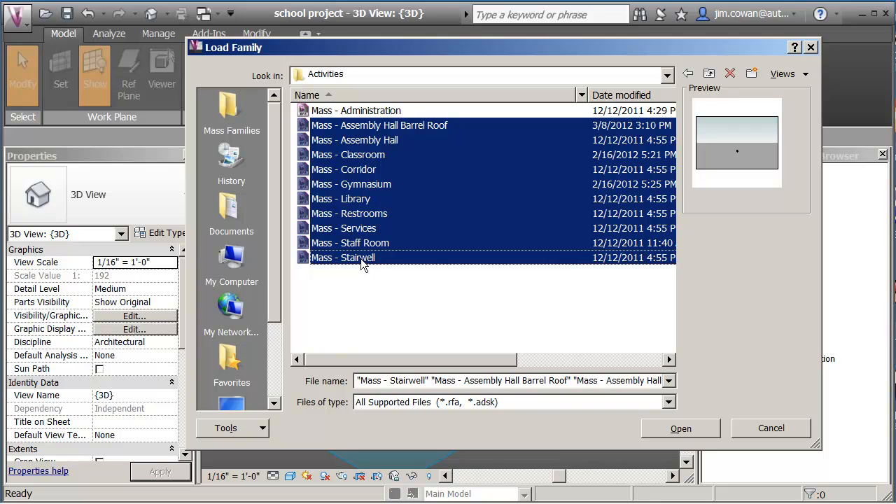
click(677, 424)
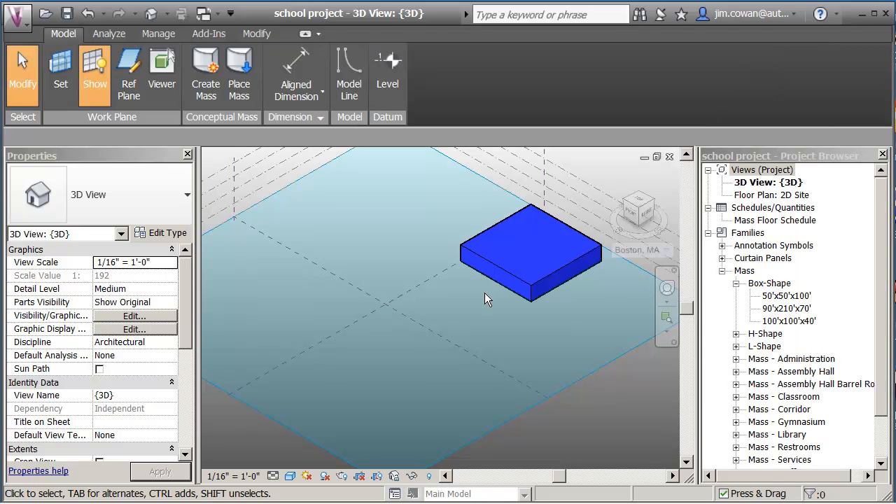
Place one Mass - Assembly Hall on Level 1, centred on the Administration mass's corner at the centre reference plane
click(735, 422)
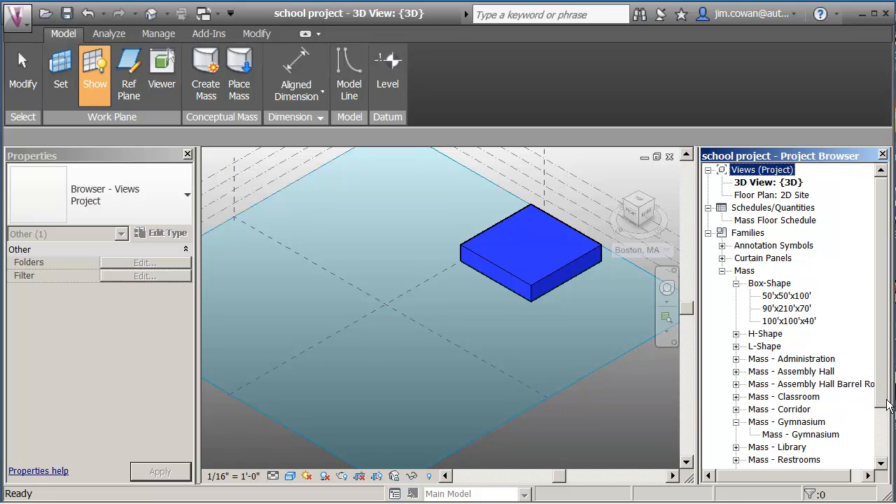
click(735, 372)
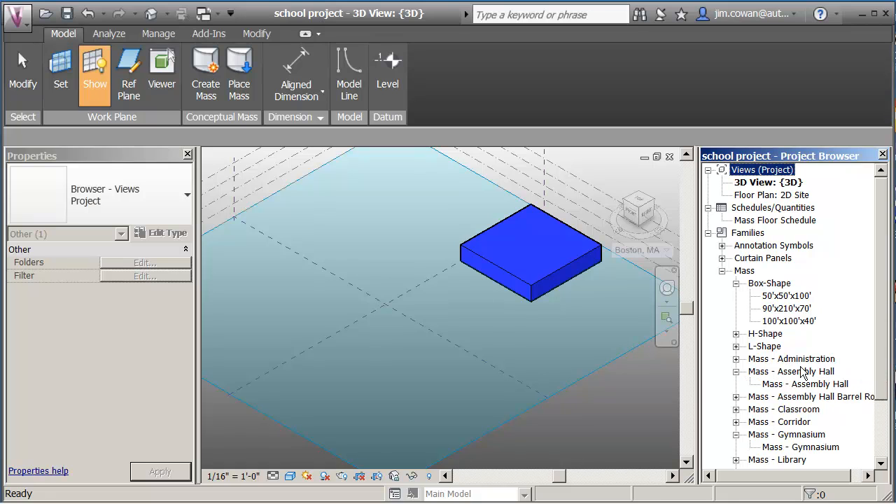
click(782, 385)
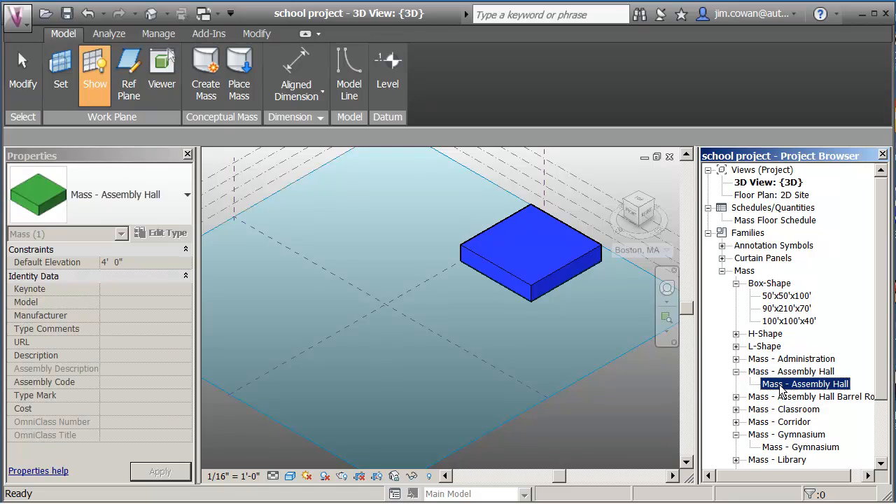
drag(781, 387, 480, 311)
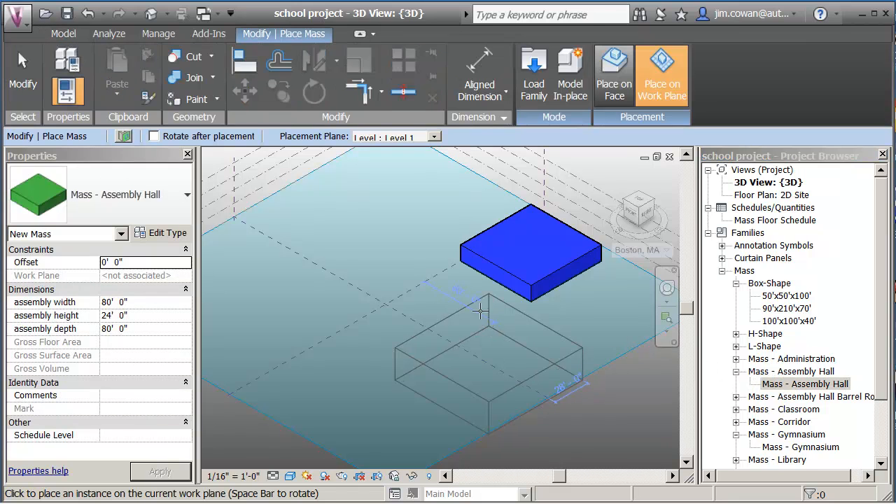
click(461, 264)
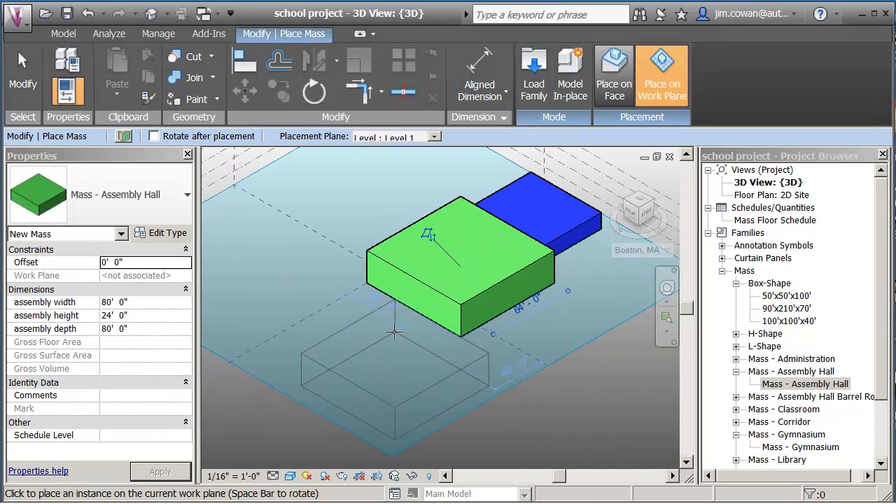
key(Escape)
key(Escape)
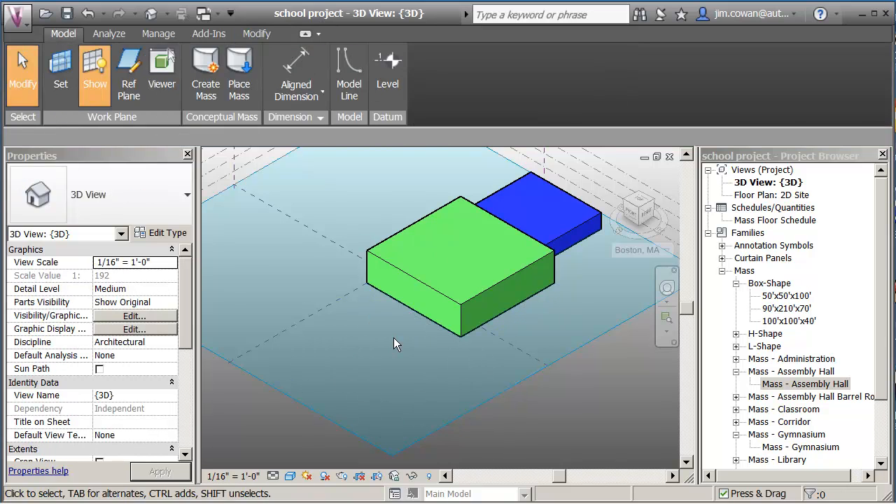
Place three Mass - Classroom instances on Level 1, spaced in a row in front of the Assembly Hall
click(736, 410)
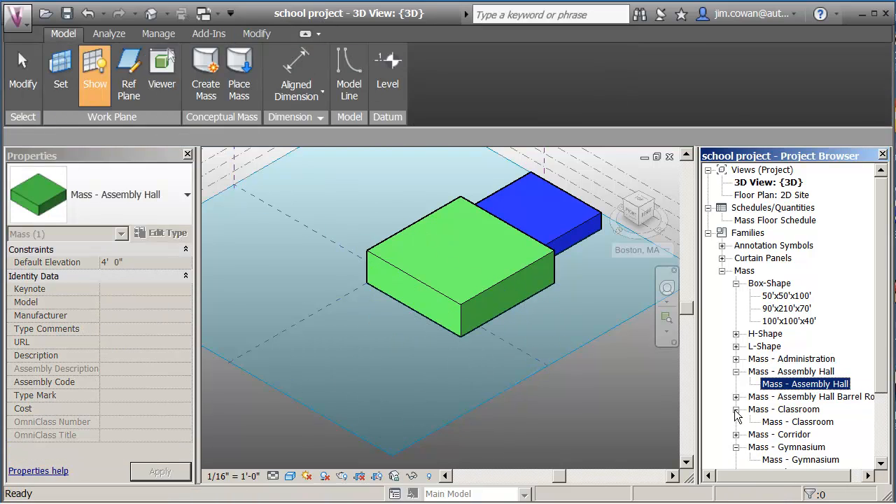
drag(788, 422, 388, 320)
click(386, 316)
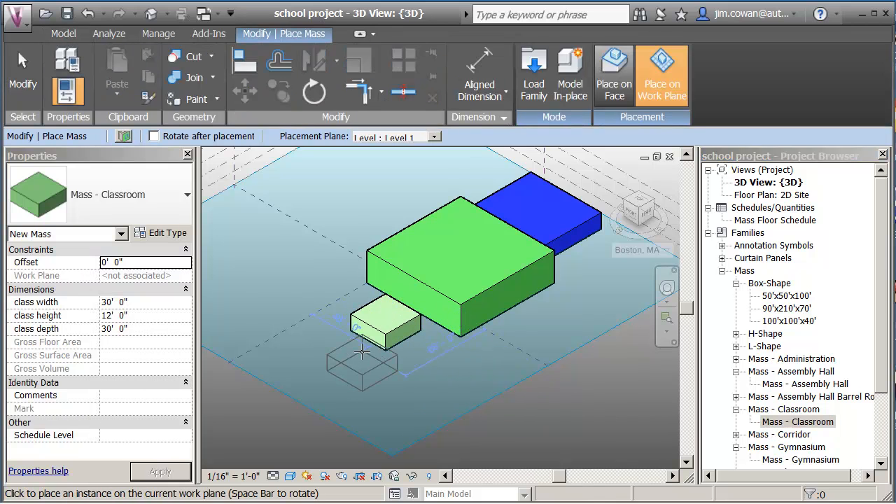
click(362, 352)
click(332, 386)
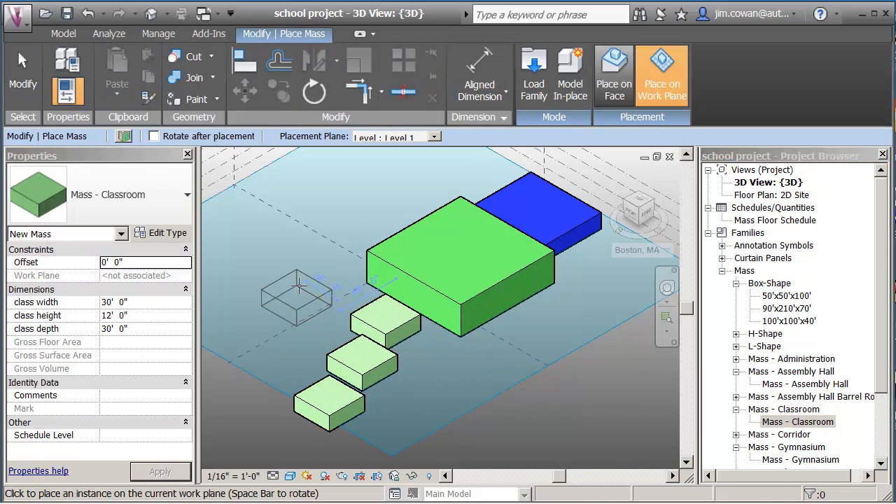
key(Escape)
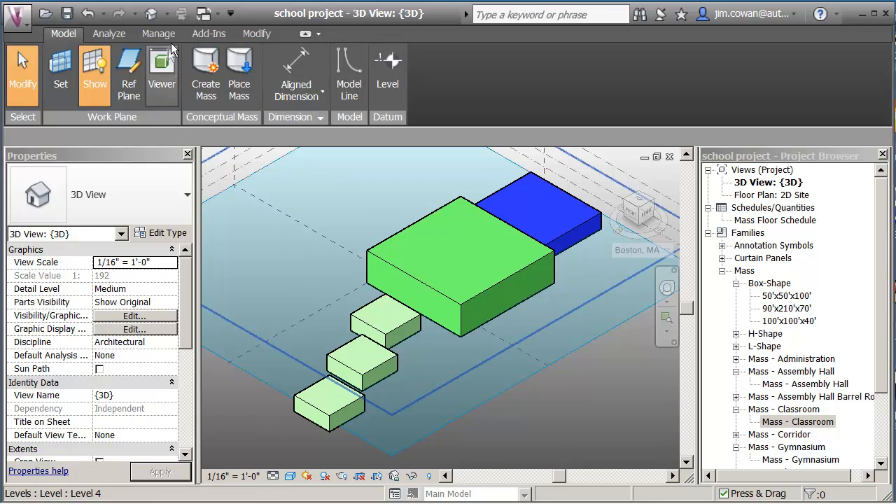
Align the nearest classroom's back face with the Assembly Hall's front face, and its outer side face with the hall's side
click(256, 36)
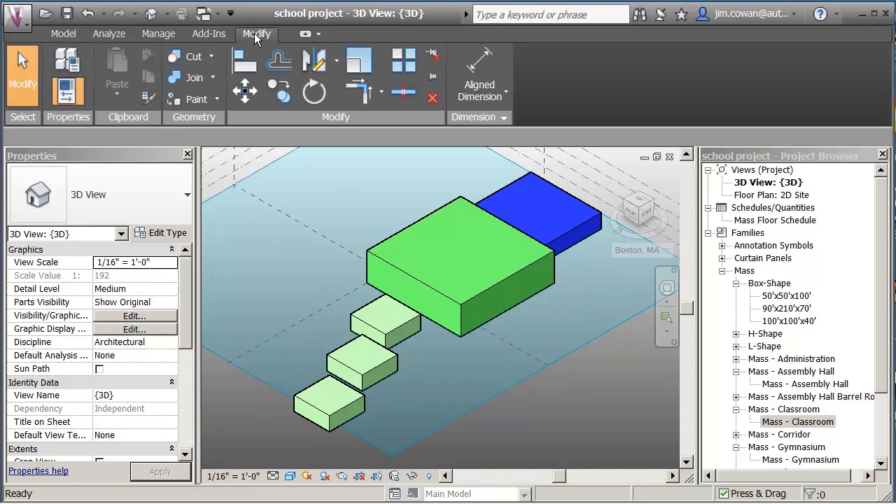
click(244, 62)
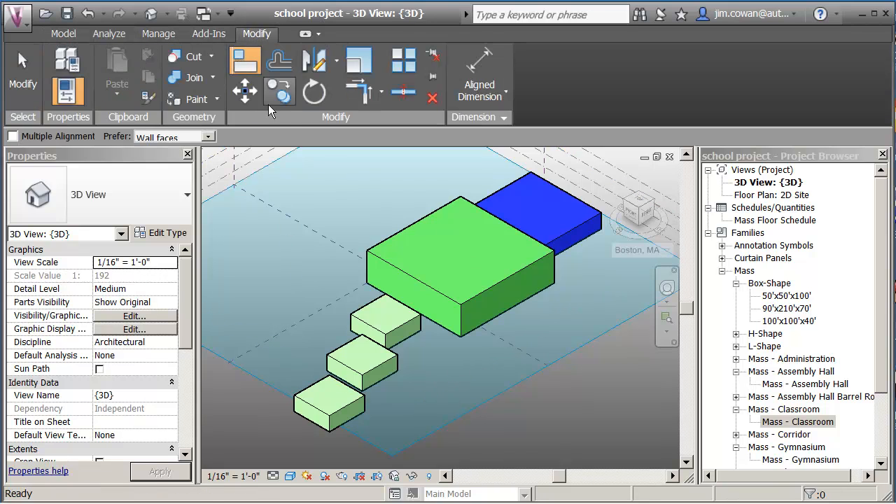
click(387, 274)
click(399, 306)
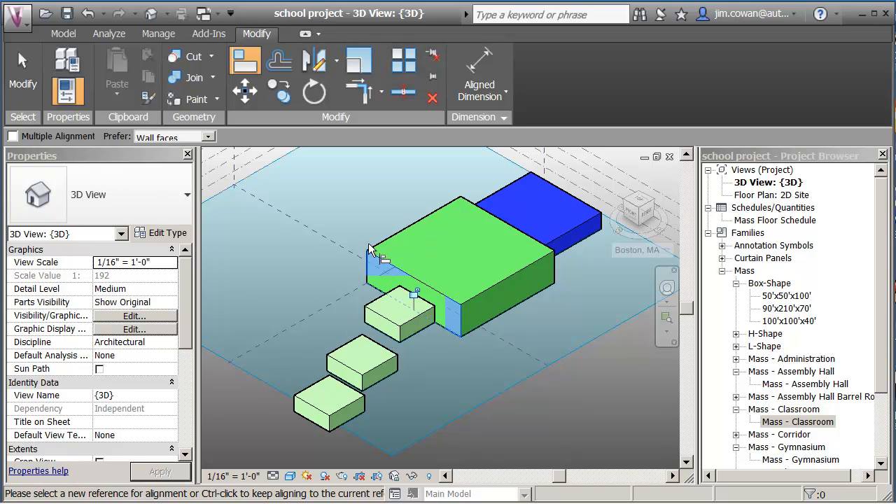
click(371, 253)
click(380, 302)
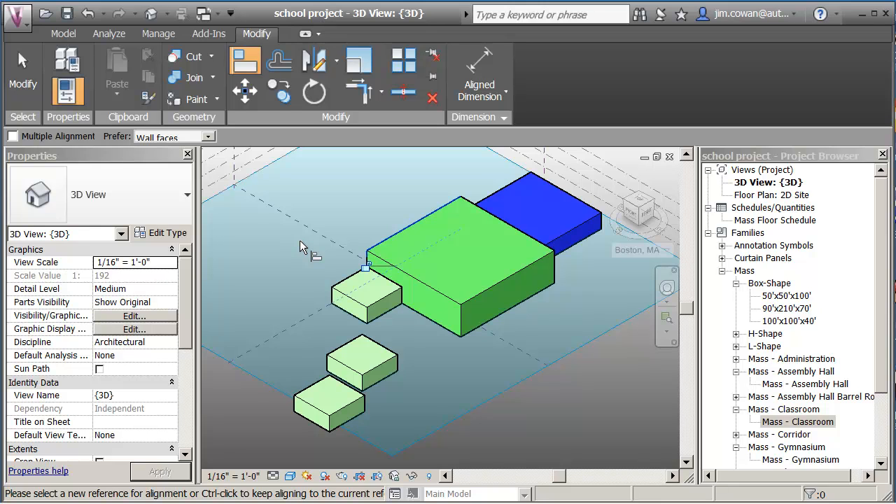
Align the middle classroom's back face to the first classroom's front face, and make their outer side faces flush
click(354, 319)
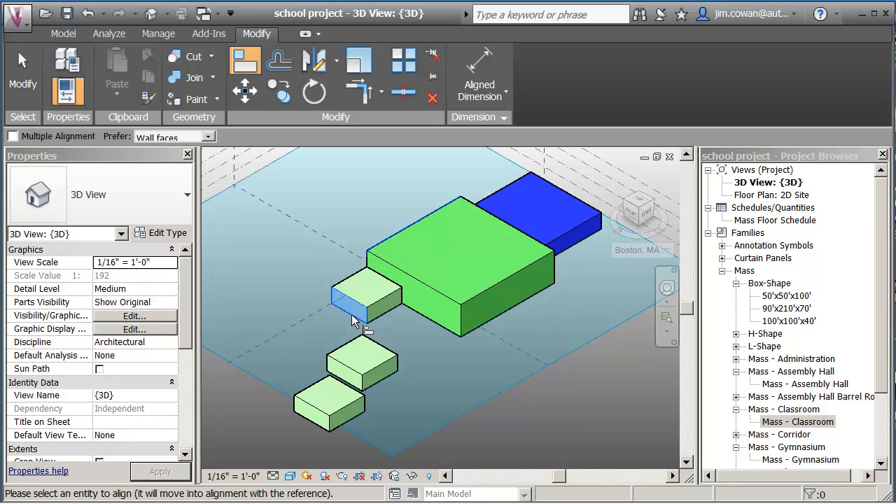
click(383, 346)
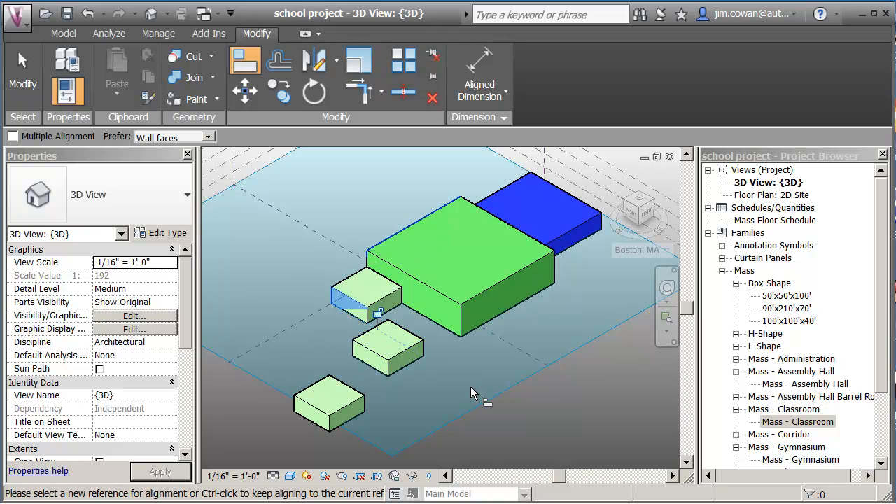
click(339, 286)
click(357, 340)
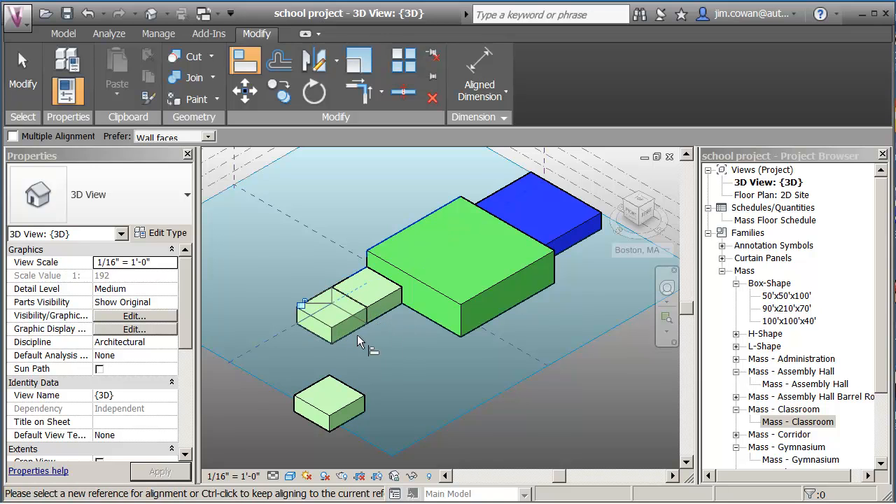
middle_drag(375, 354, 380, 349)
key(Escape)
key(Escape)
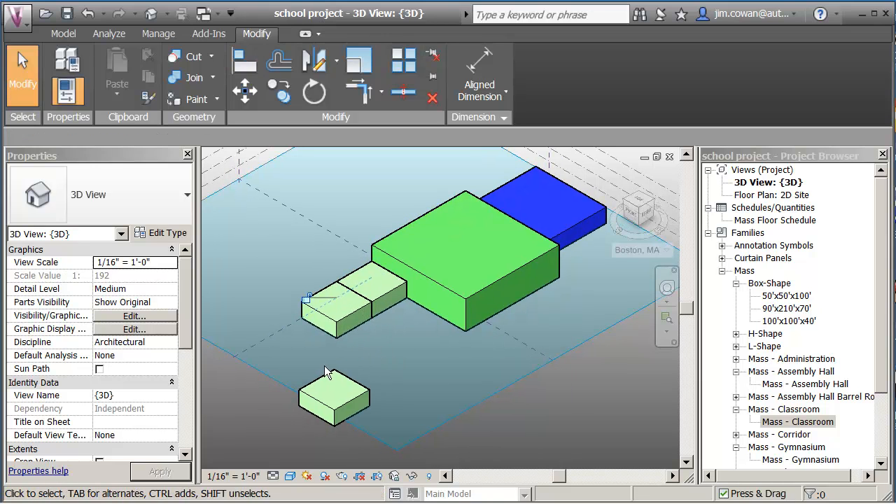
Show the view in Wireframe and move the remaining classroom by its rear base corner onto the second classroom's outer base corner
click(290, 477)
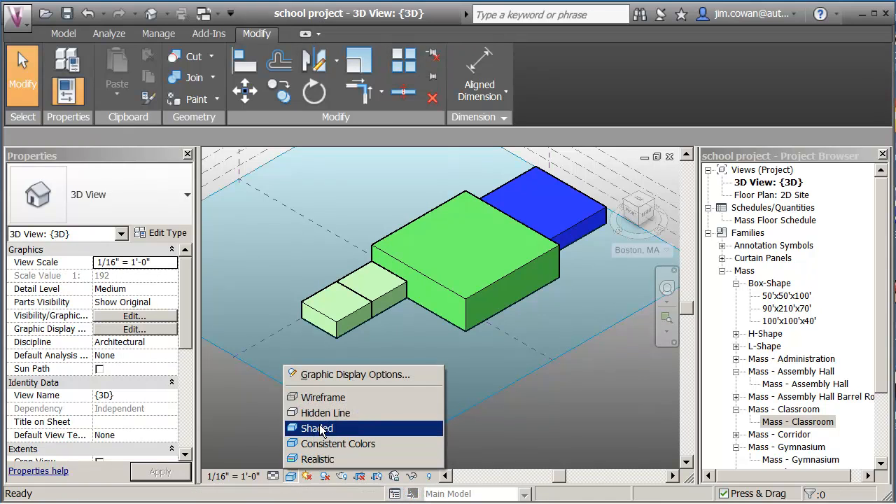
click(320, 398)
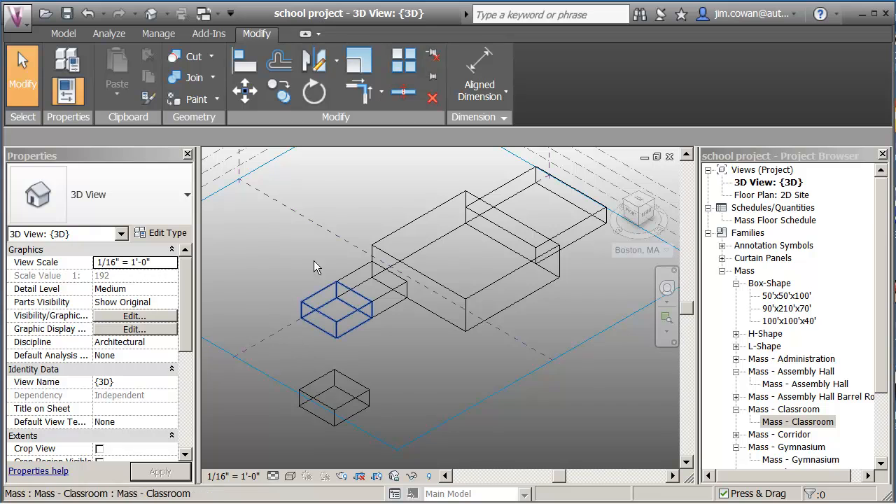
click(327, 379)
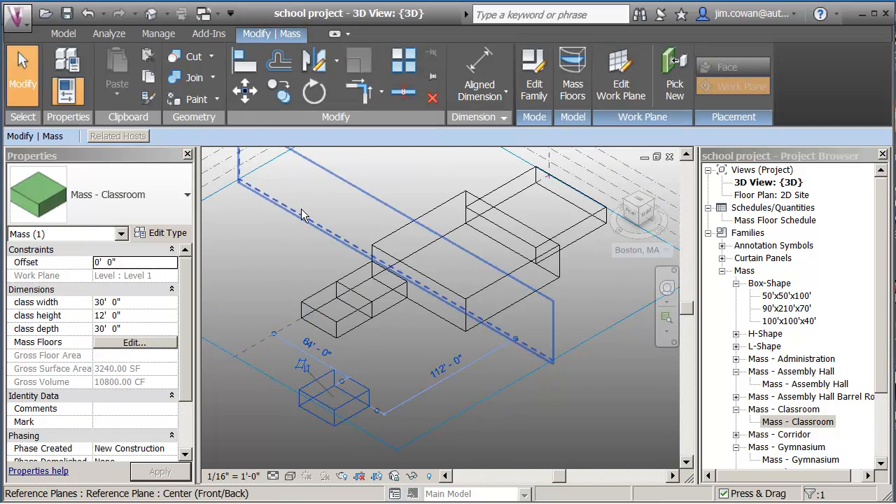
click(245, 89)
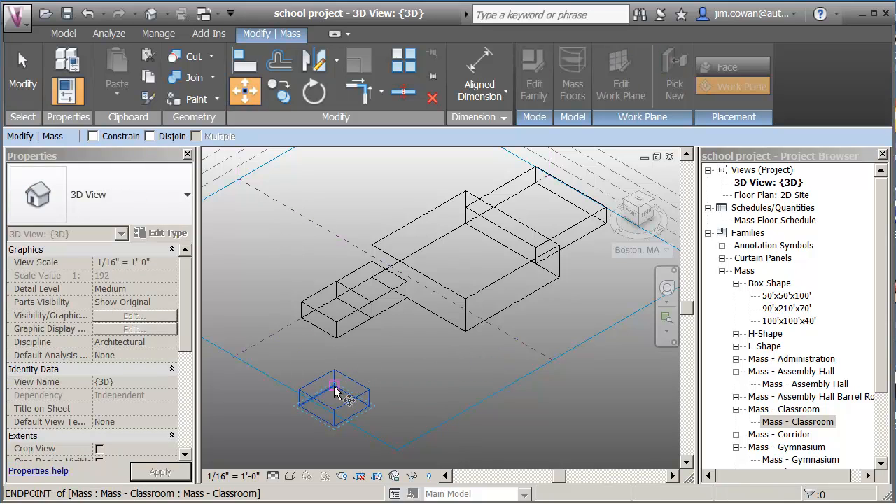
click(334, 386)
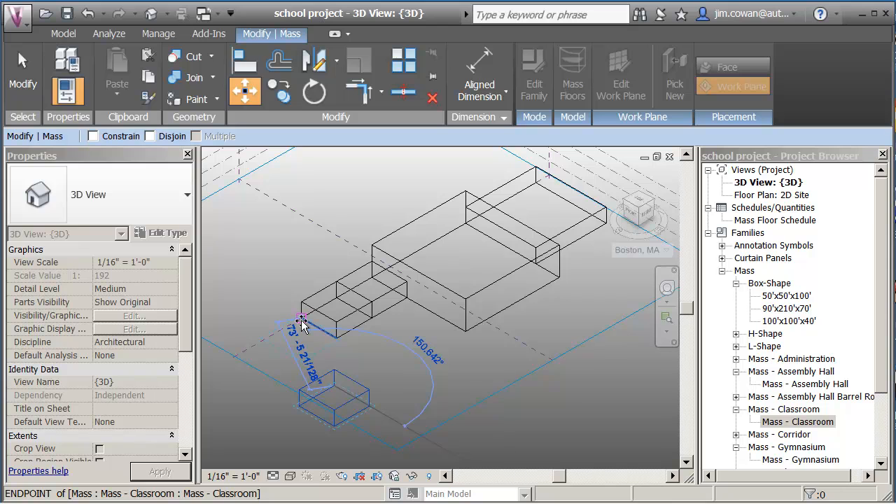
click(301, 321)
click(382, 375)
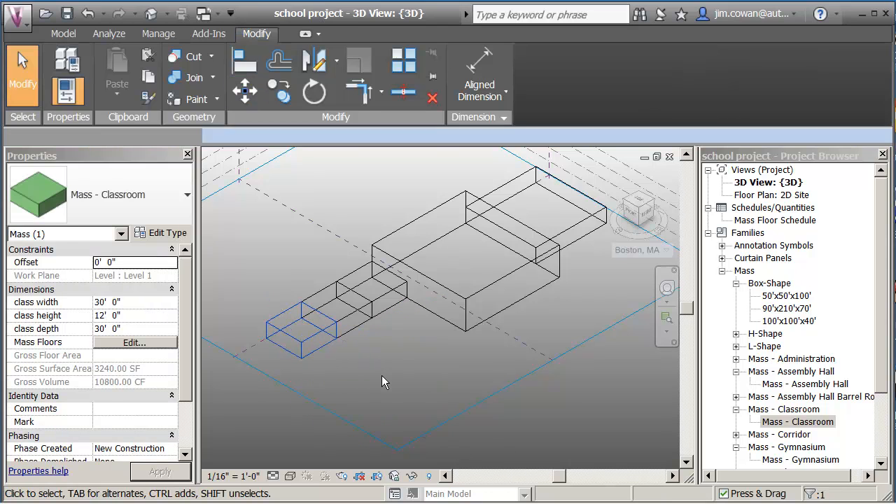
Set the 3D view's visual style back to Shaded and view the model from the classroom end's opposite side
scroll(382, 374, down, 1)
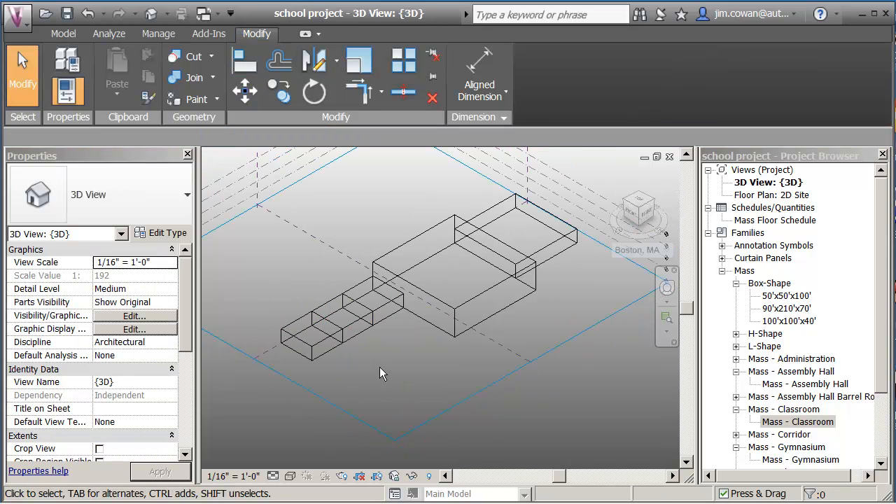
click(291, 476)
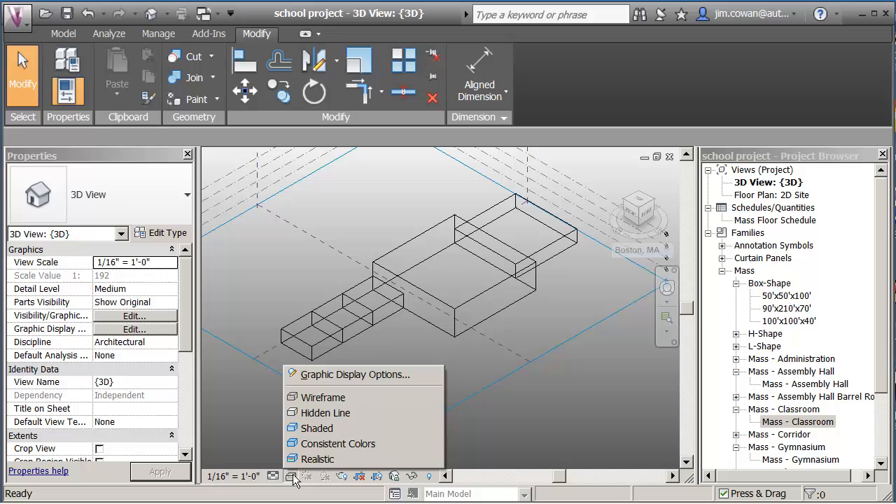
click(312, 429)
mouse_move(387, 357)
shift+middle_down()
mouse_move(371, 367)
mouse_move(488, 300)
mouse_move(506, 370)
mouse_move(487, 340)
shift+middle_up()
Try a class width of 60' on the end classroom, and undo the change
click(481, 334)
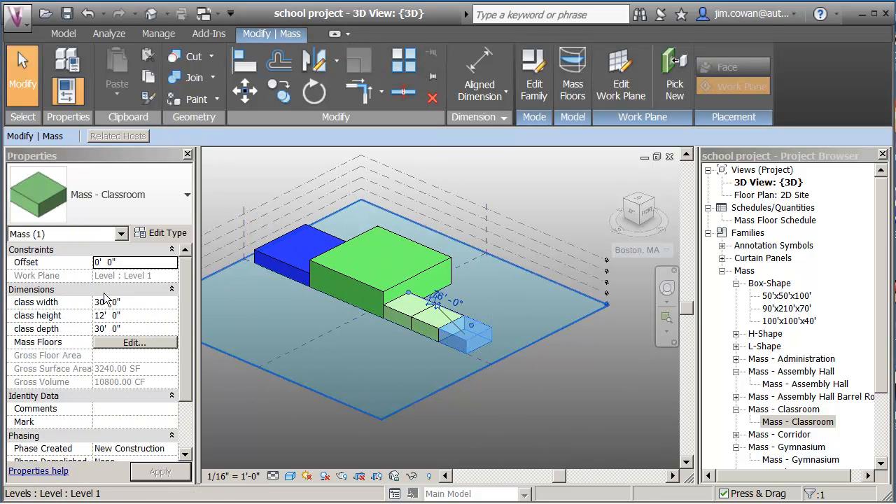
click(138, 306)
text(6)
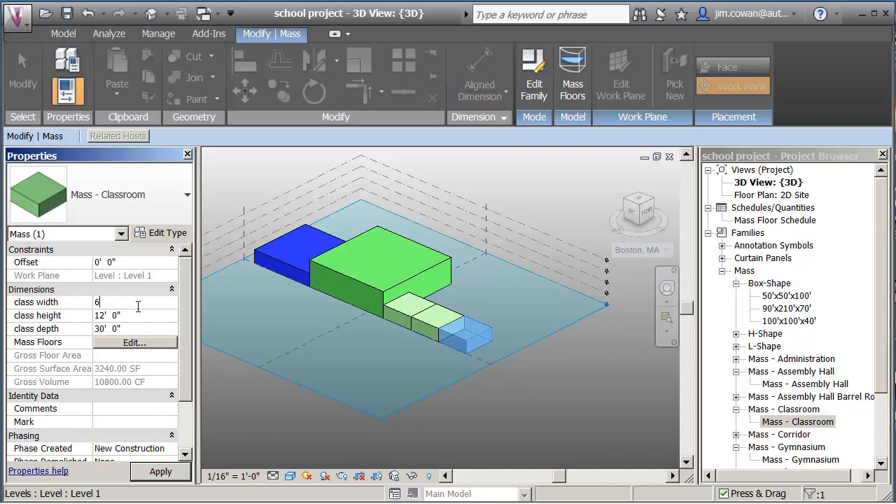
click(178, 473)
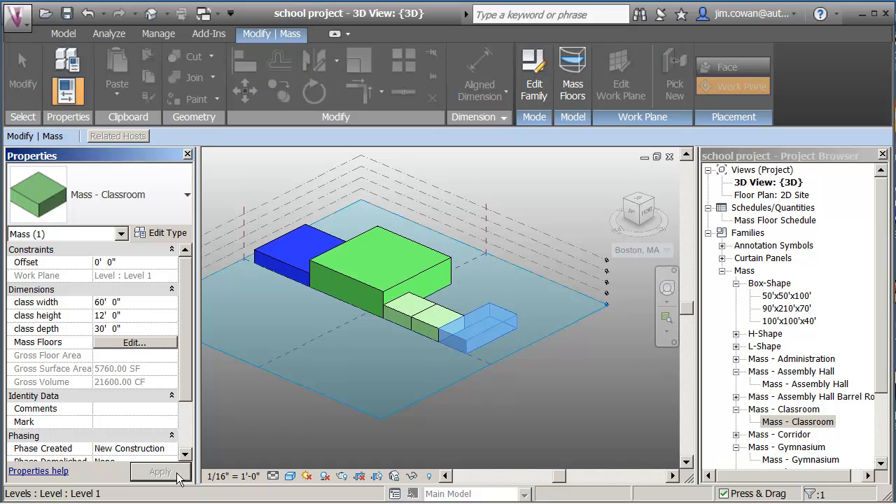
click(270, 371)
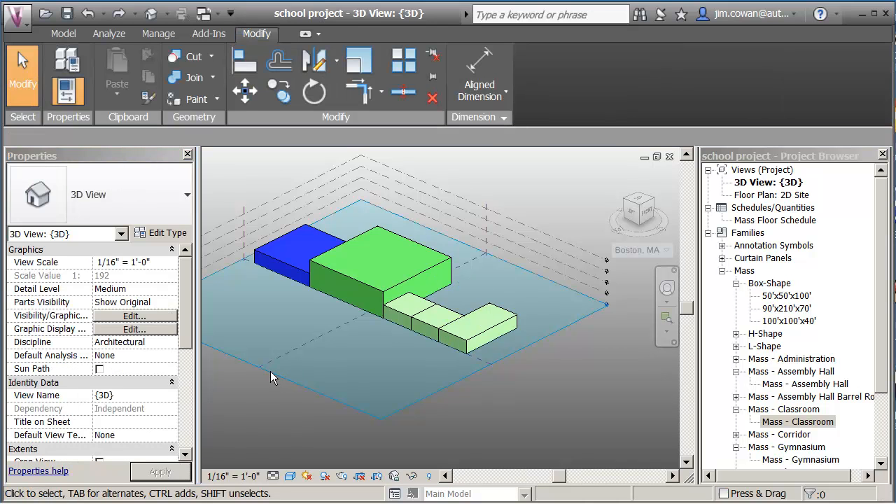
key(ctrl+z)
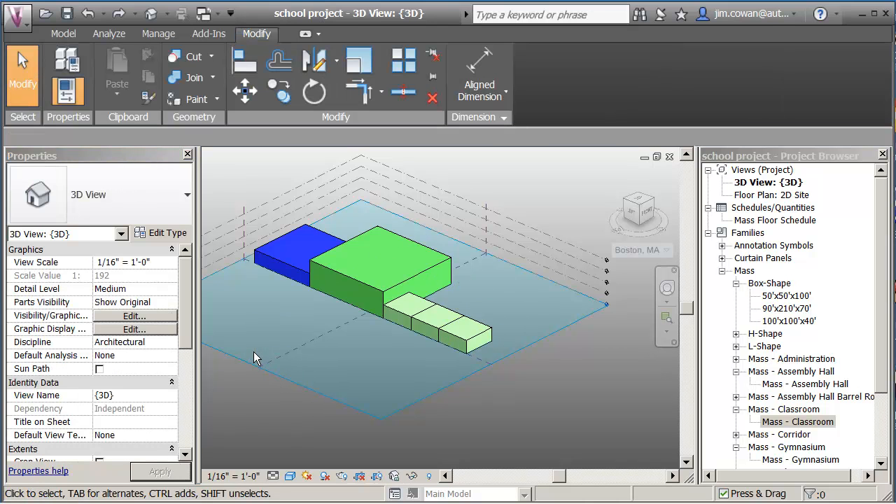
Place one Mass - Corridor instance beside the long outer side of the Administration mass
scroll(354, 344, down, 1)
middle_drag(354, 344, 392, 315)
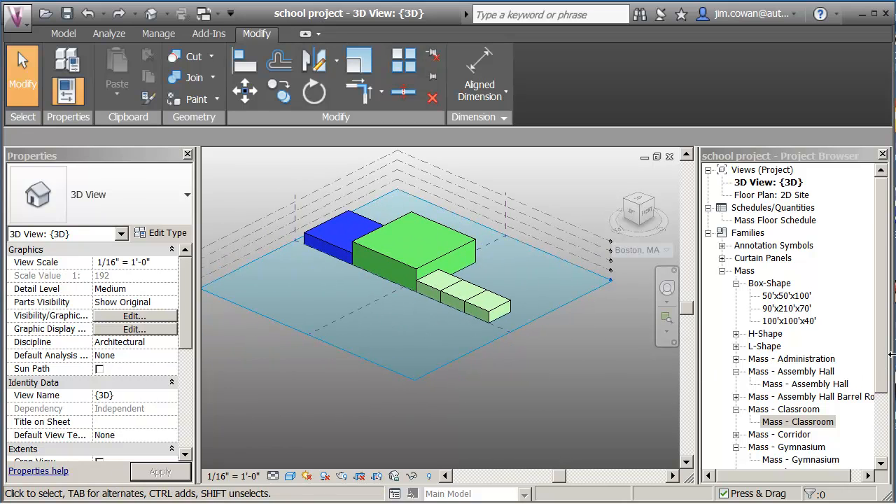
drag(883, 362, 887, 472)
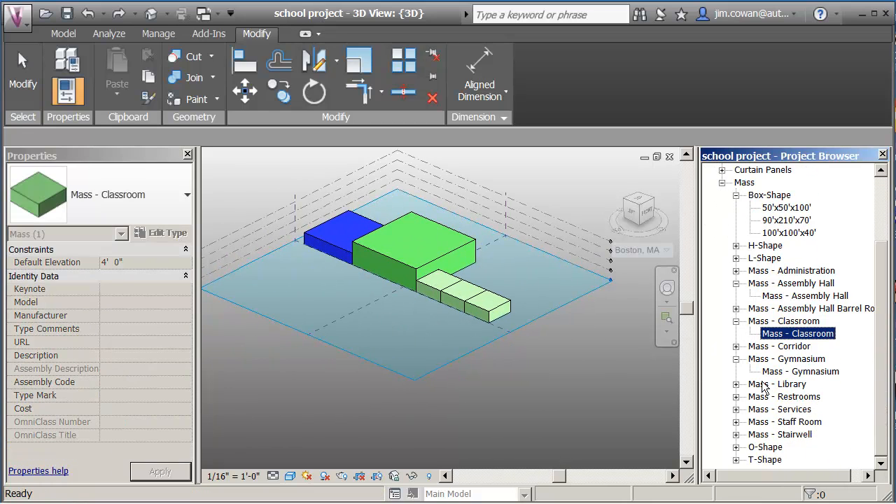
click(736, 346)
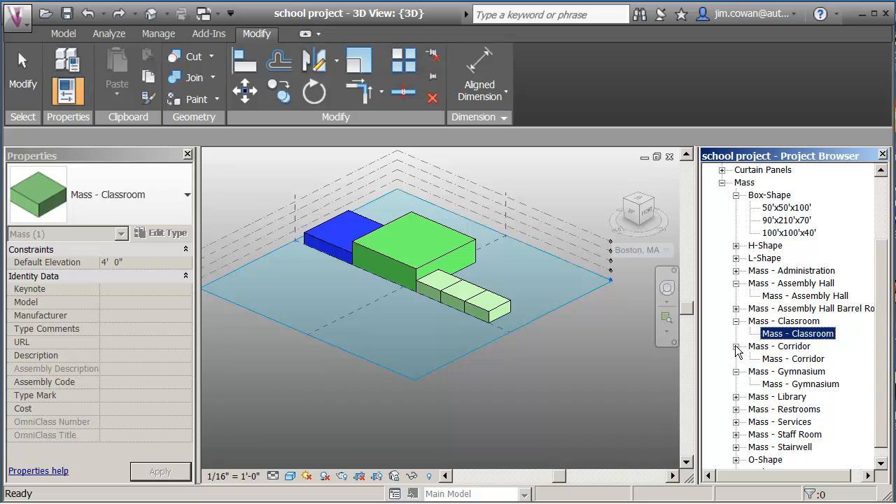
click(783, 359)
drag(541, 366, 389, 325)
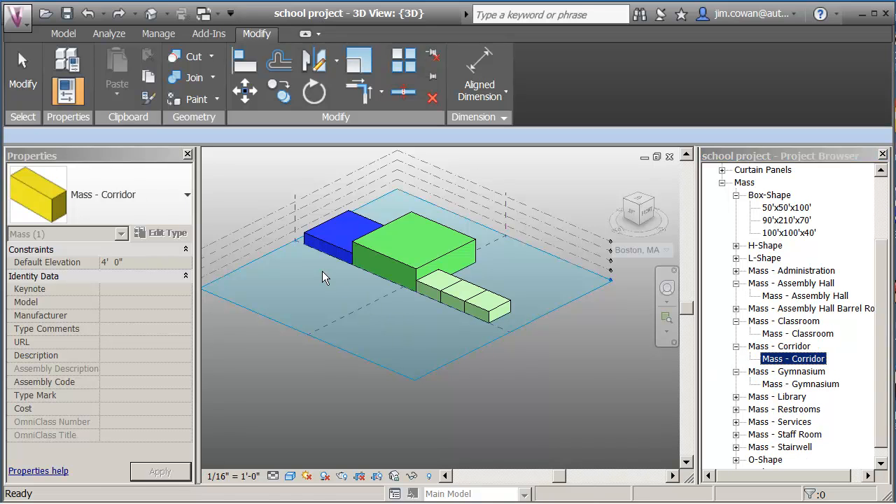
scroll(336, 298, up, 5)
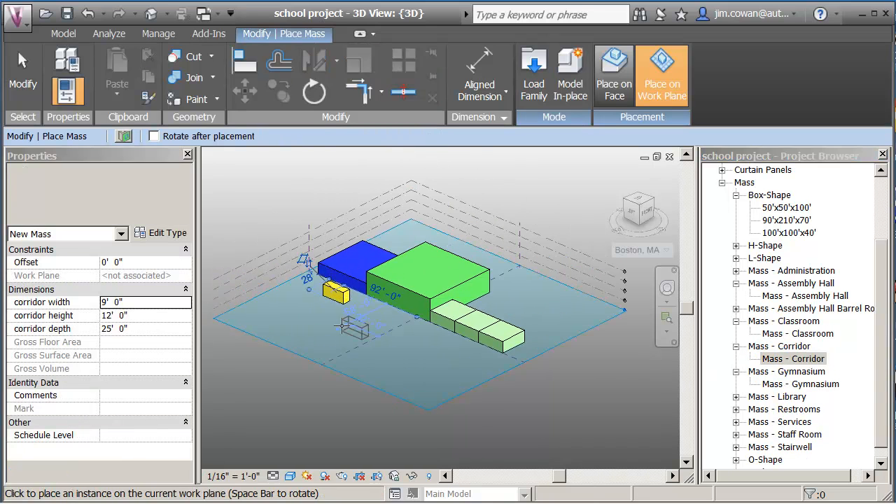
key(Escape)
Align the corridor's end face with the Administration mass's end face, and its inner long face against that mass's outer side
scroll(327, 356, up, 3)
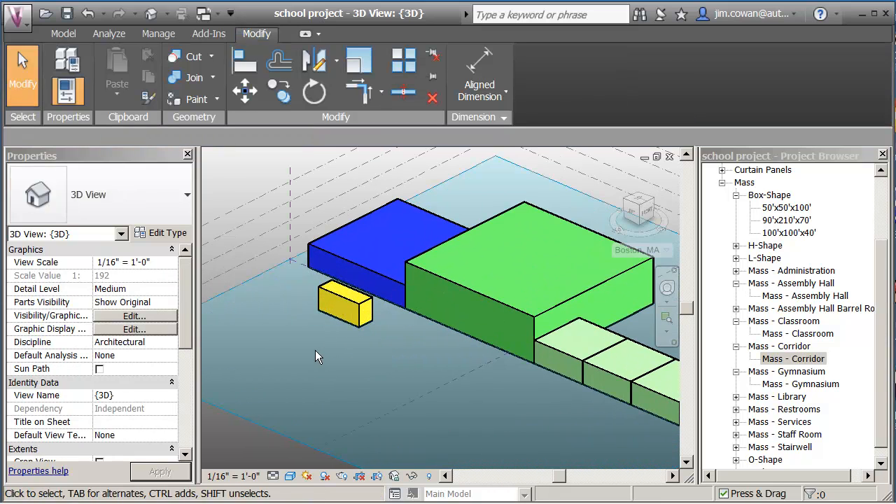
click(244, 62)
click(331, 214)
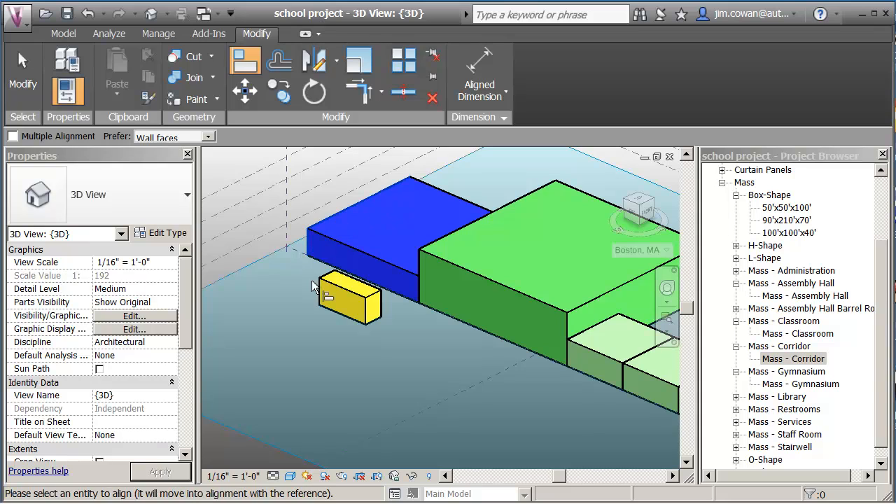
click(324, 293)
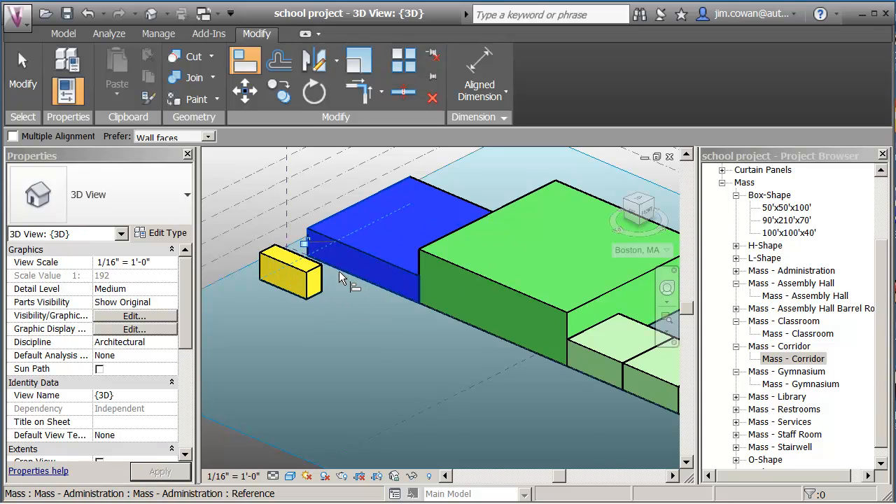
click(338, 268)
click(321, 281)
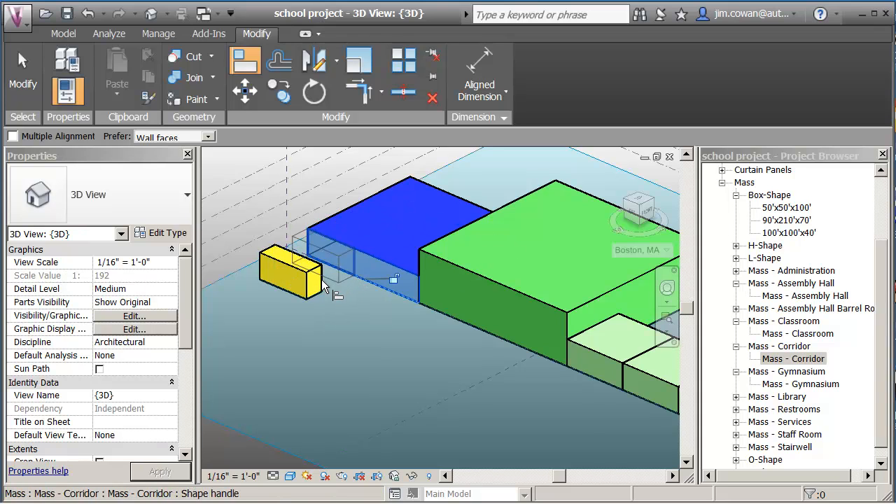
scroll(329, 313, down, 5)
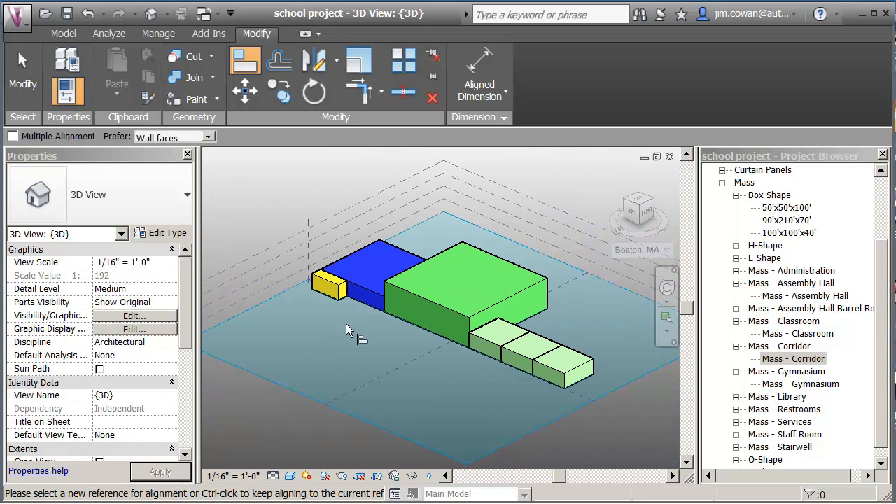
key(Escape)
key(Escape)
Set the corridor's depth to 230' so it runs along the Administration, Assembly Hall and classroom masses
click(342, 298)
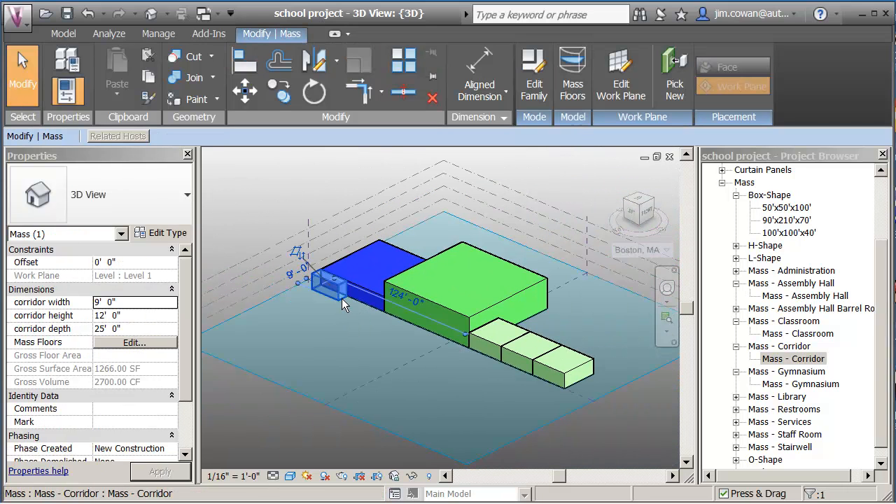
click(134, 331)
text(2)
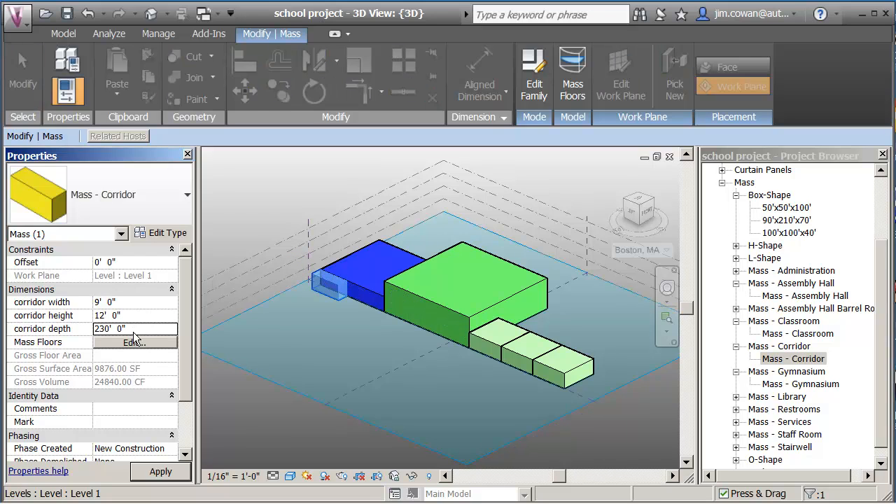
click(180, 476)
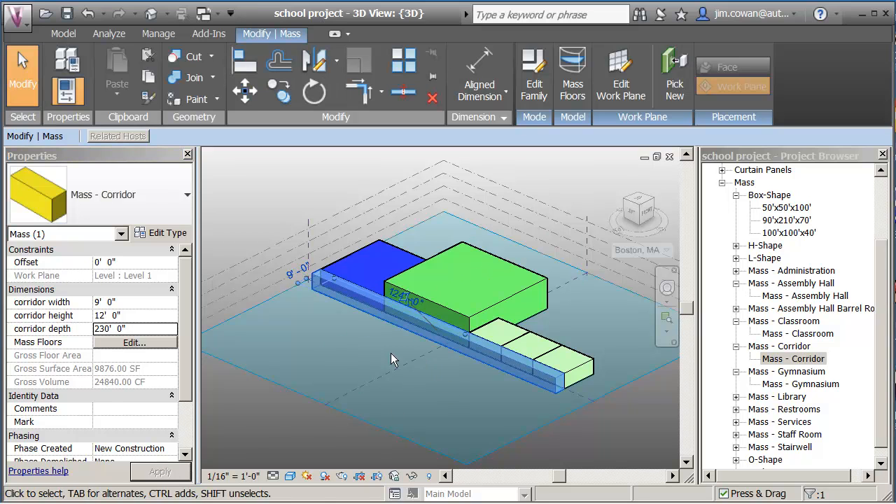
click(390, 352)
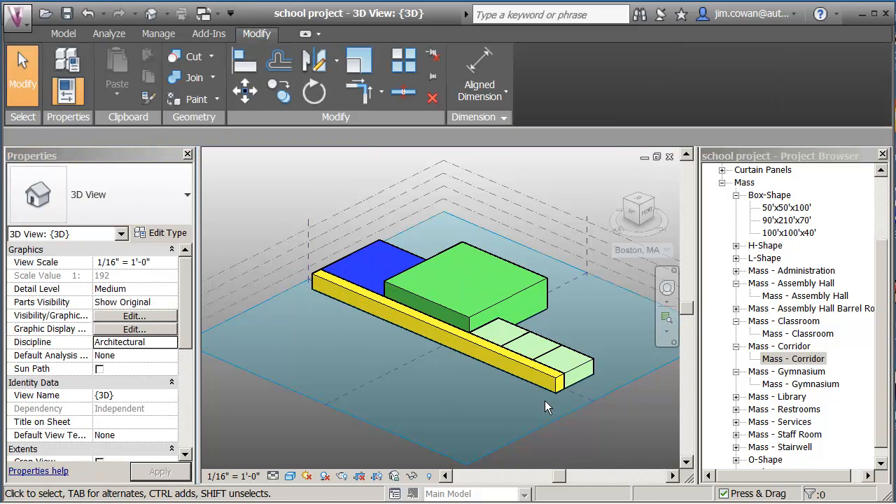
shift+middle_drag(481, 374, 442, 352)
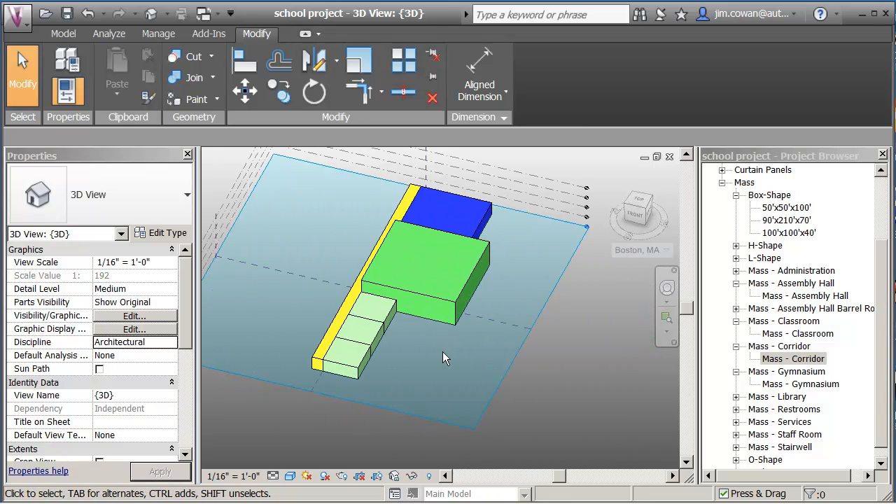